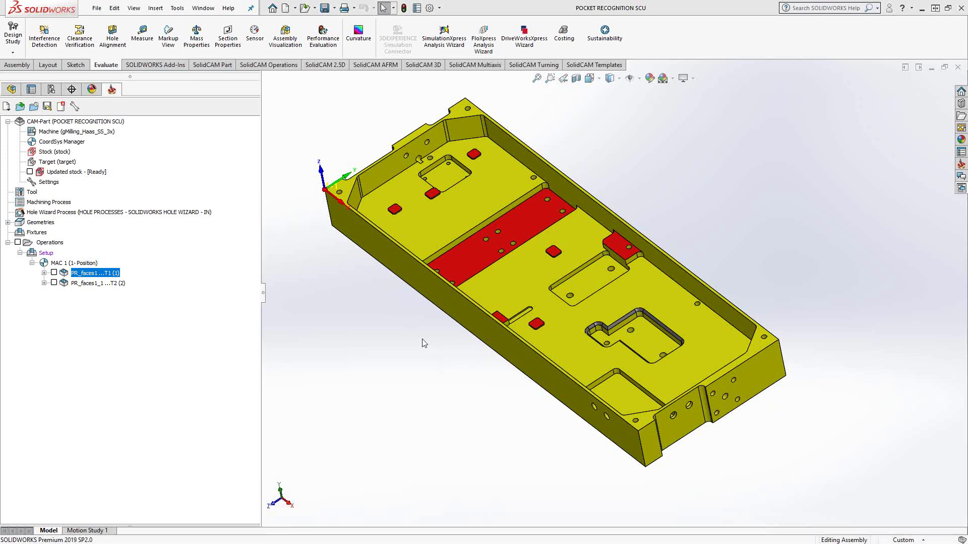
Inspect the pocket part, then bring up the context menu of the second PR_faces operation.
mouse_move(423, 341)
middle_mouse_down()
mouse_move(414, 316)
mouse_move(409, 335)
middle_mouse_up()
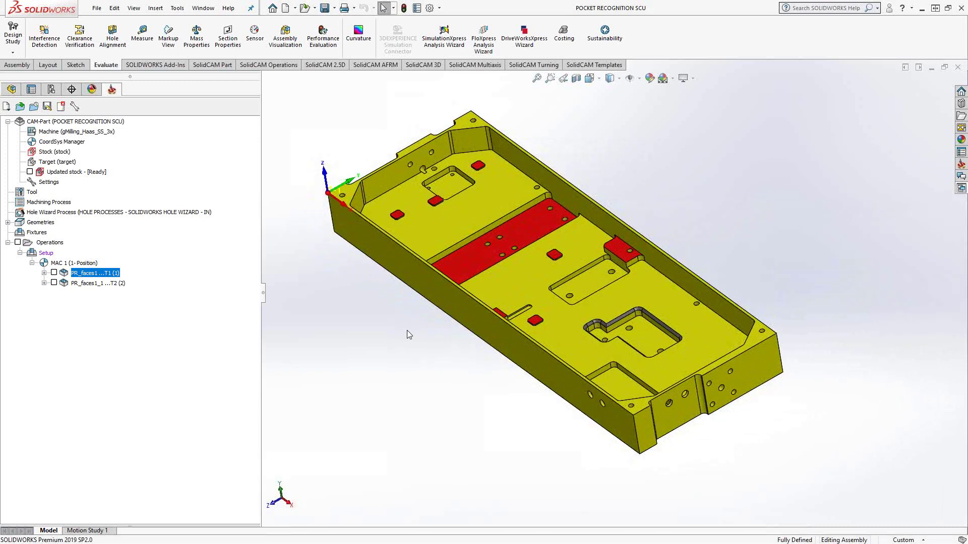
scroll(419, 302, "down", 3)
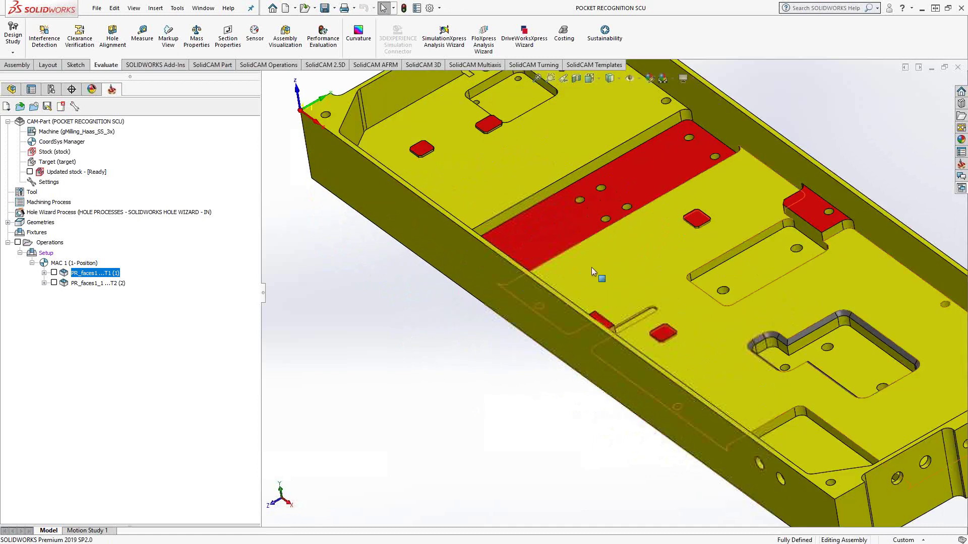
scroll(605, 260, "up", 2)
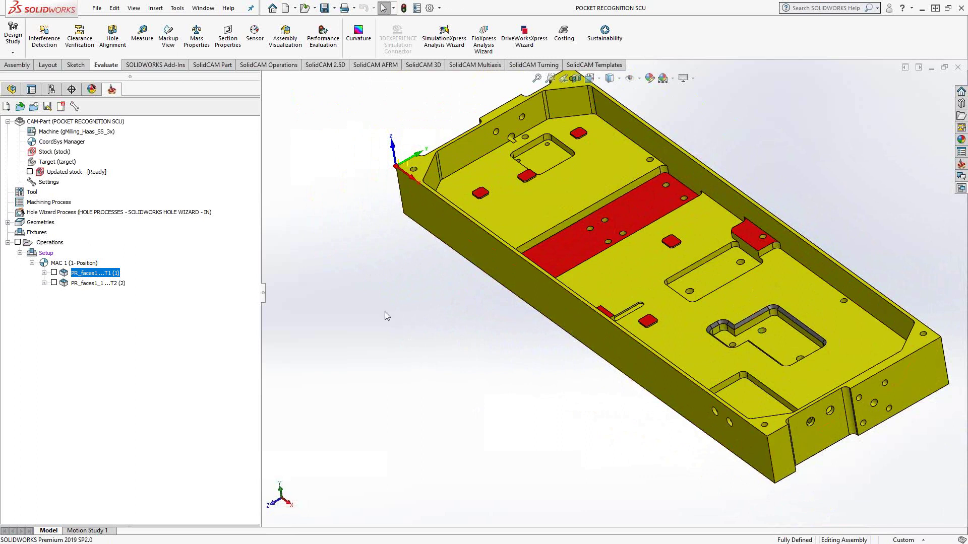
right_click(85, 286)
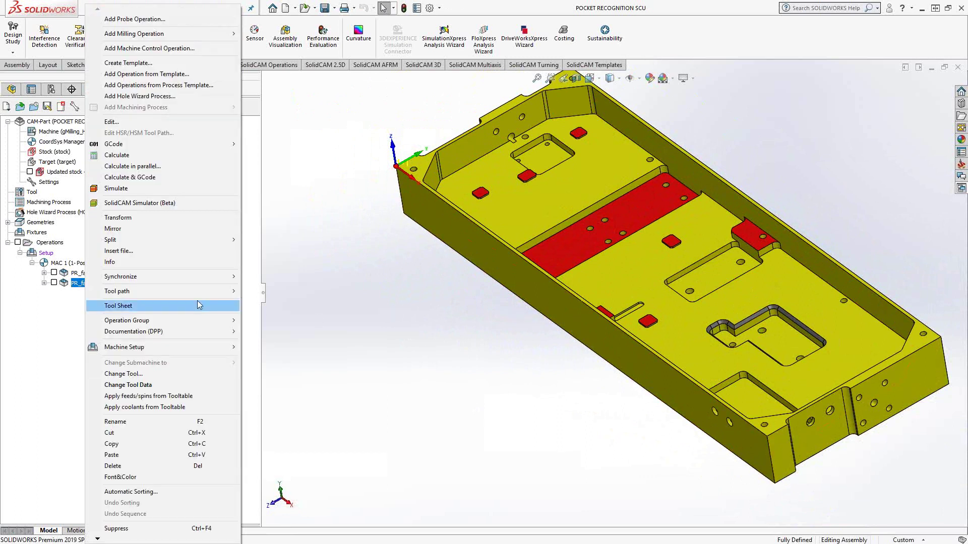
Add a Chamfer Recognition milling operation and start defining new geometry.
mouse_move(178, 37)
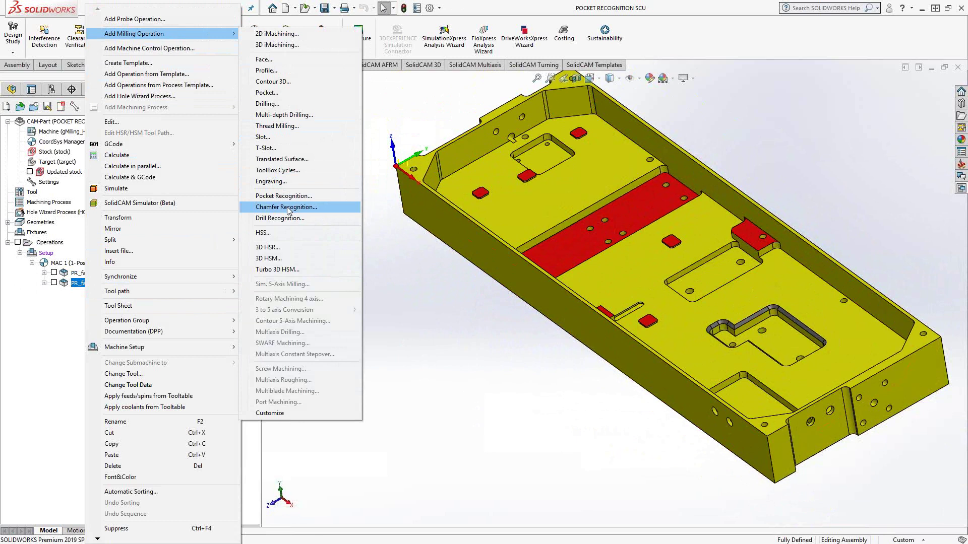
left_click(286, 207)
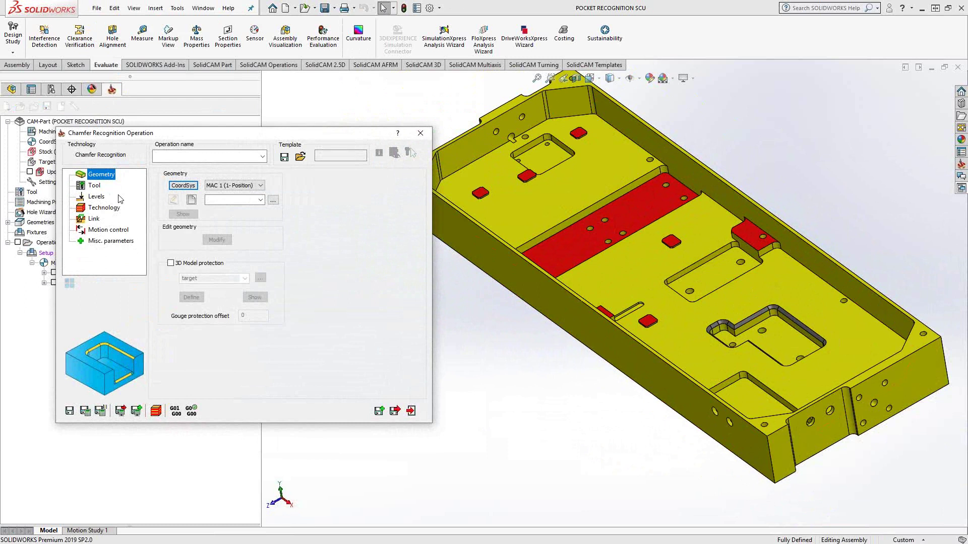
left_click(192, 200)
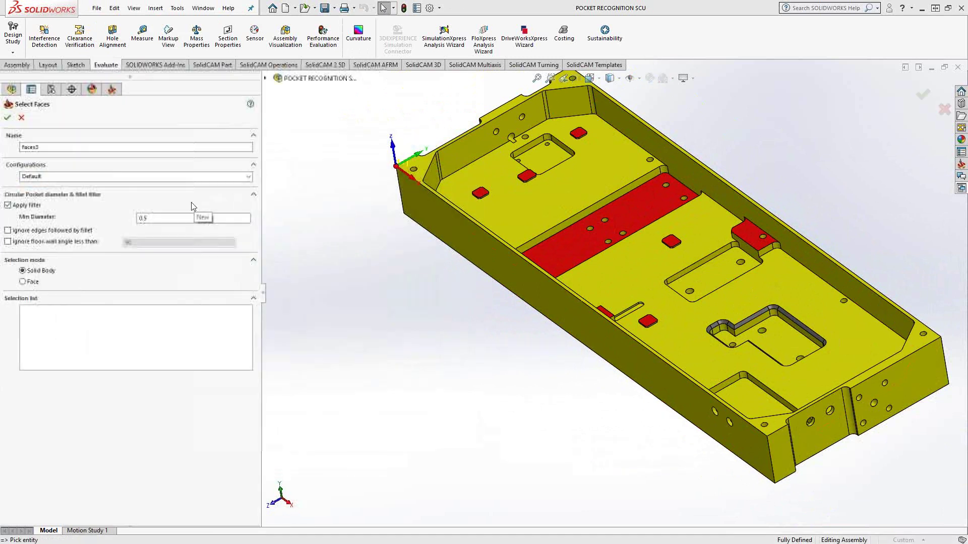
Turn off Apply filter, pick the solid body, then cancel the face selection.
left_click(8, 205)
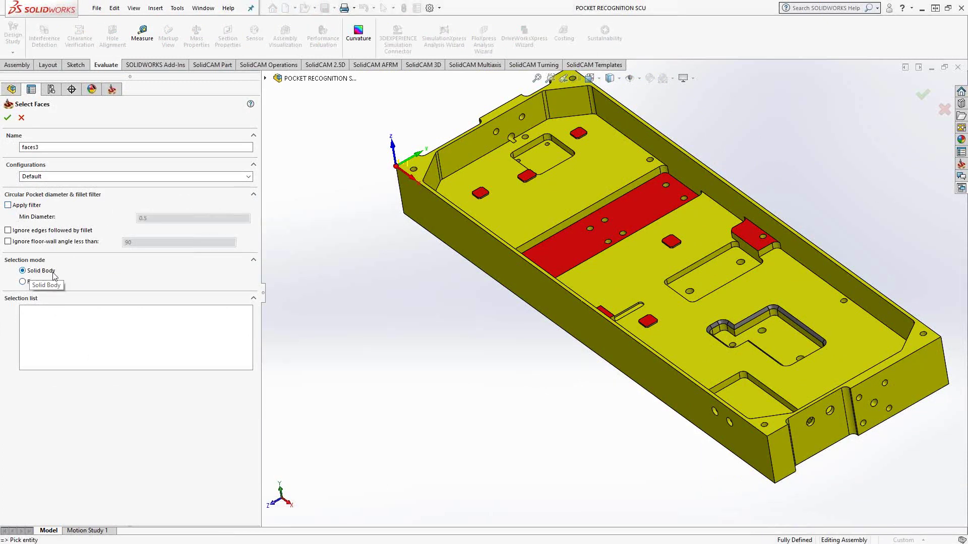
left_click(526, 216)
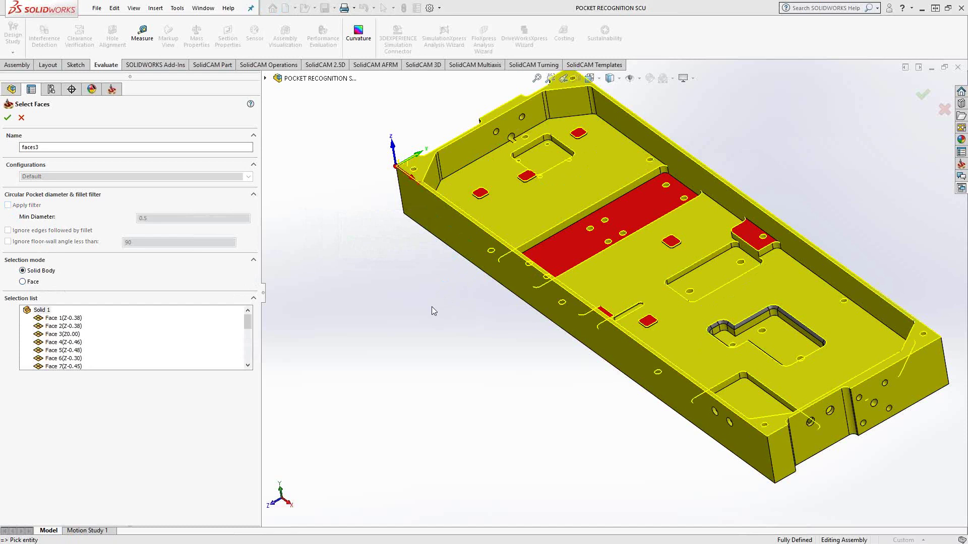
scroll(762, 315, "down", 5)
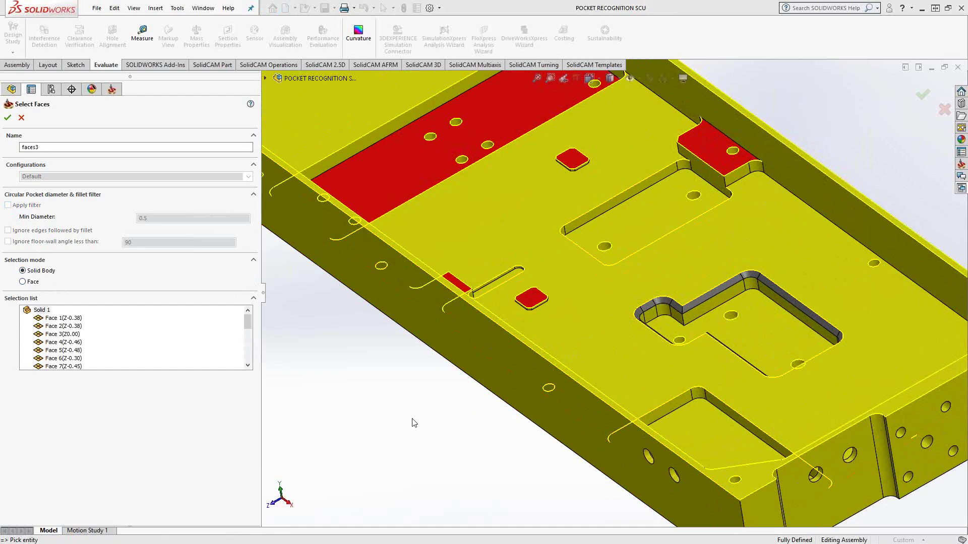
key("f")
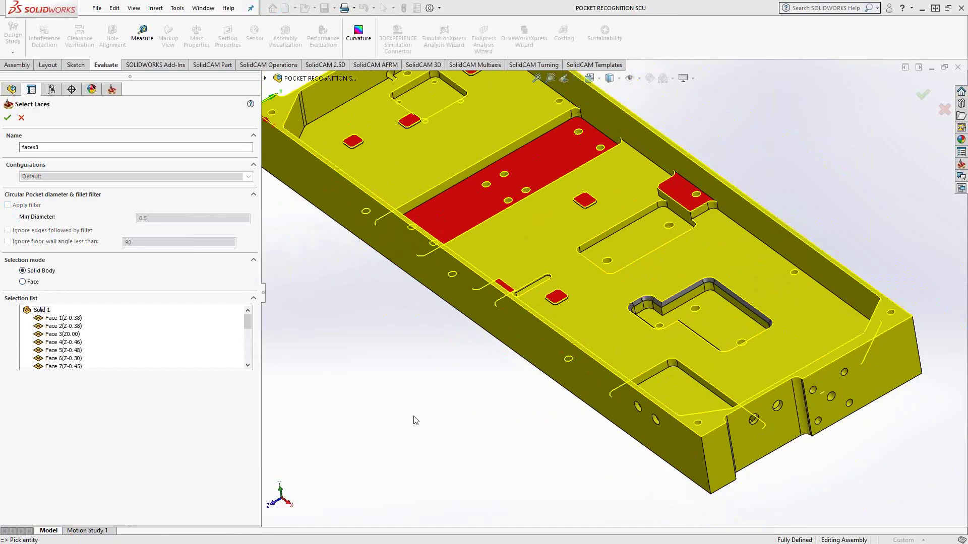
left_click(23, 118)
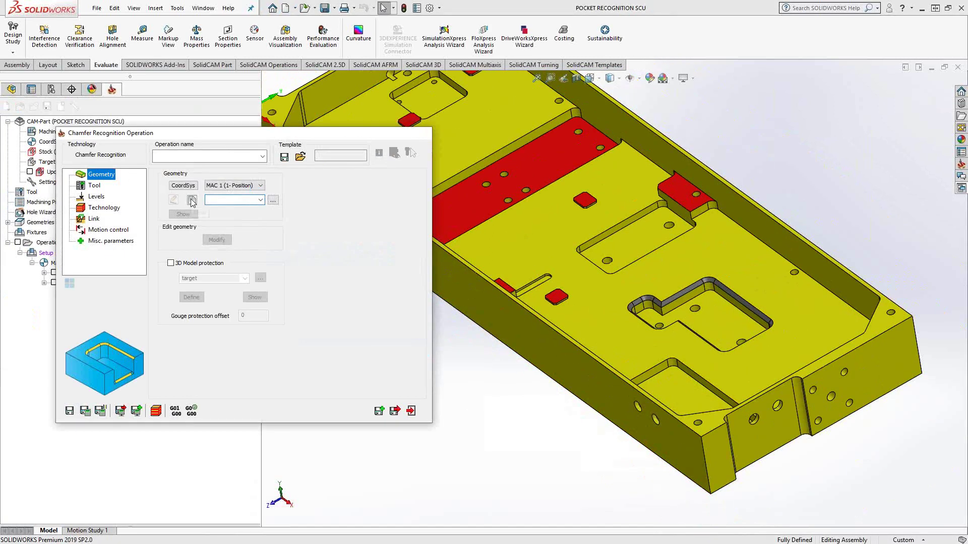
Define faces3 geometry from the whole solid body, ignoring floor-wall angles under 90, and accept it.
left_click(192, 200)
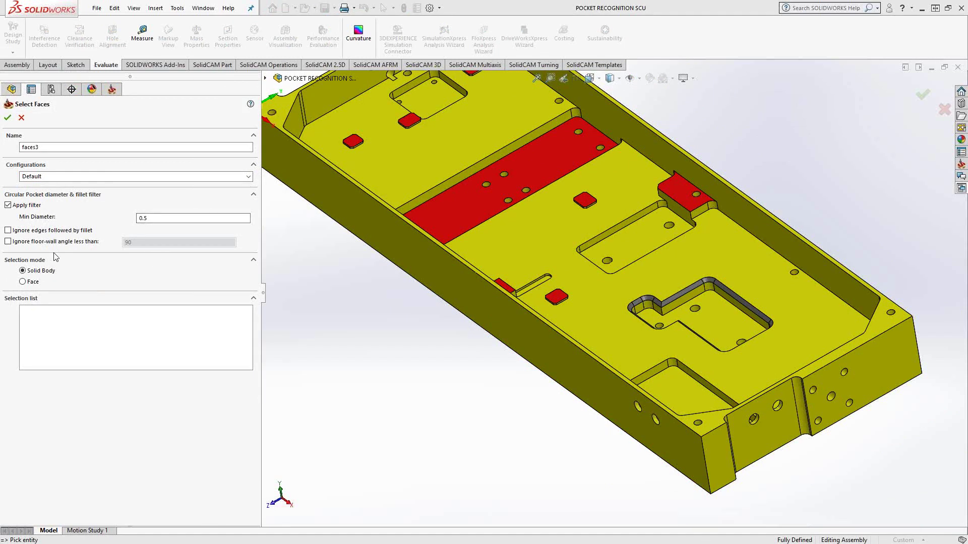
left_click(8, 242)
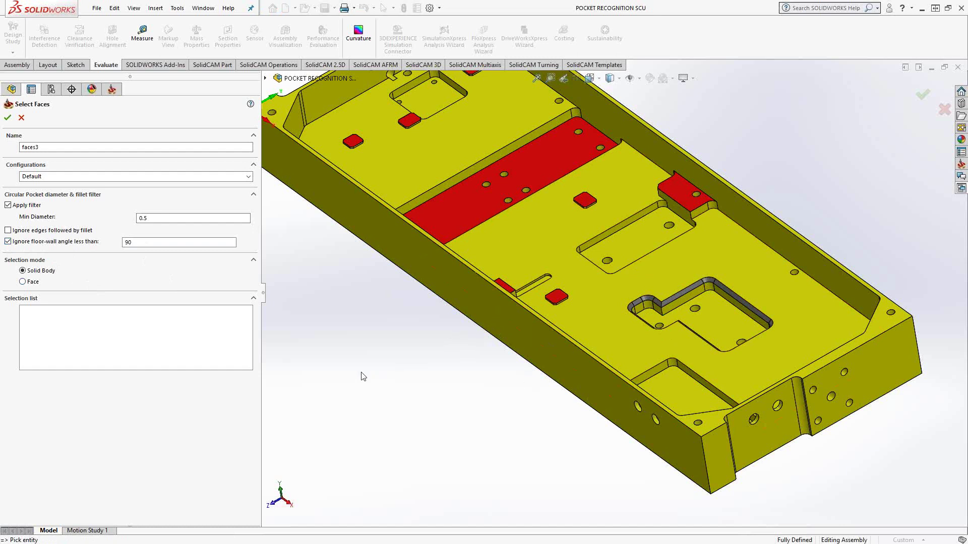
left_click(523, 252)
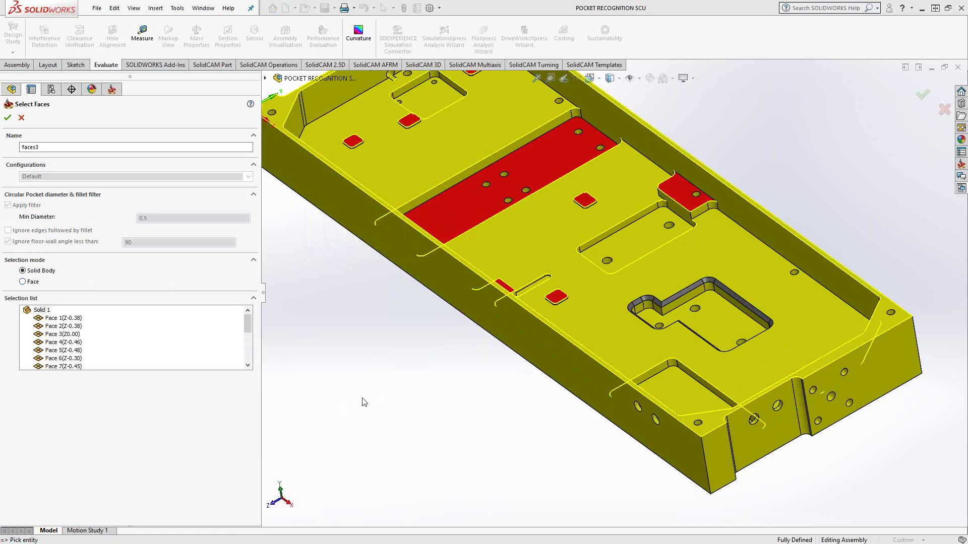
middle_click_drag(359, 370, 375, 368)
middle_click_drag(509, 330, 594, 241)
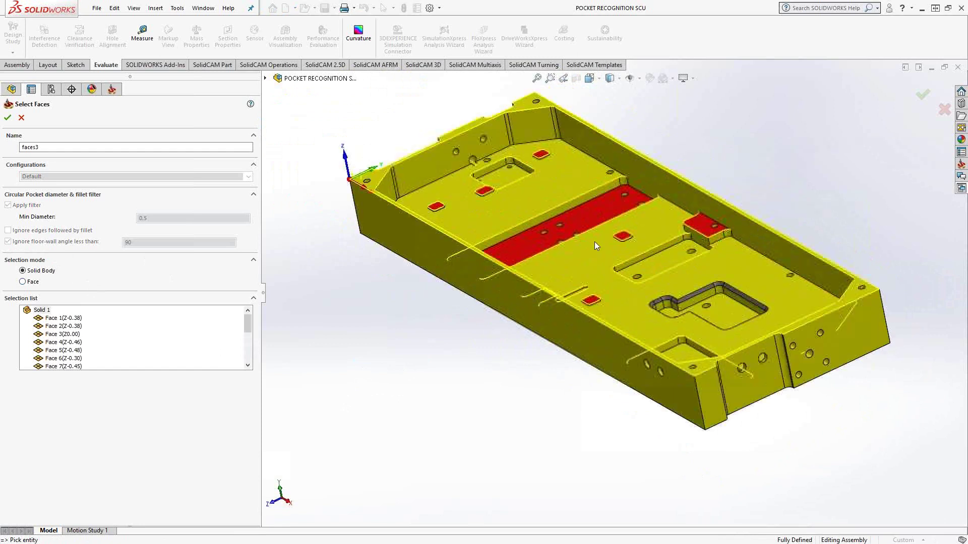
scroll(625, 179, "down", 3)
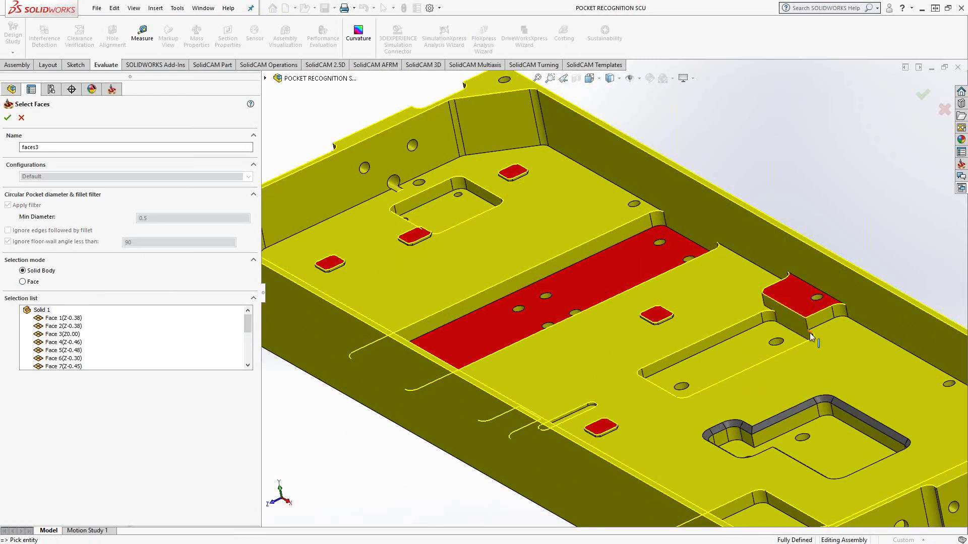
key("f")
middle_click_drag(536, 398, 499, 373)
left_click(8, 119)
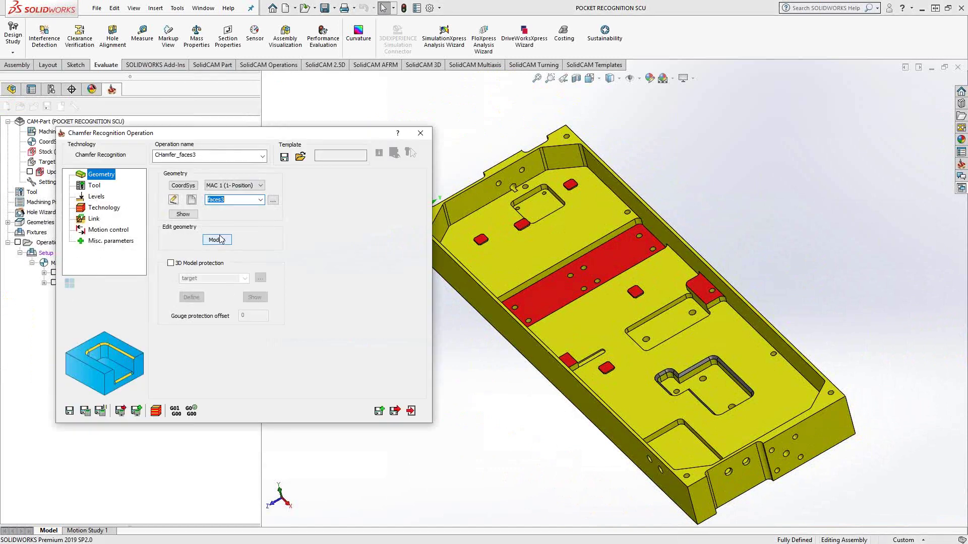
left_click(218, 238)
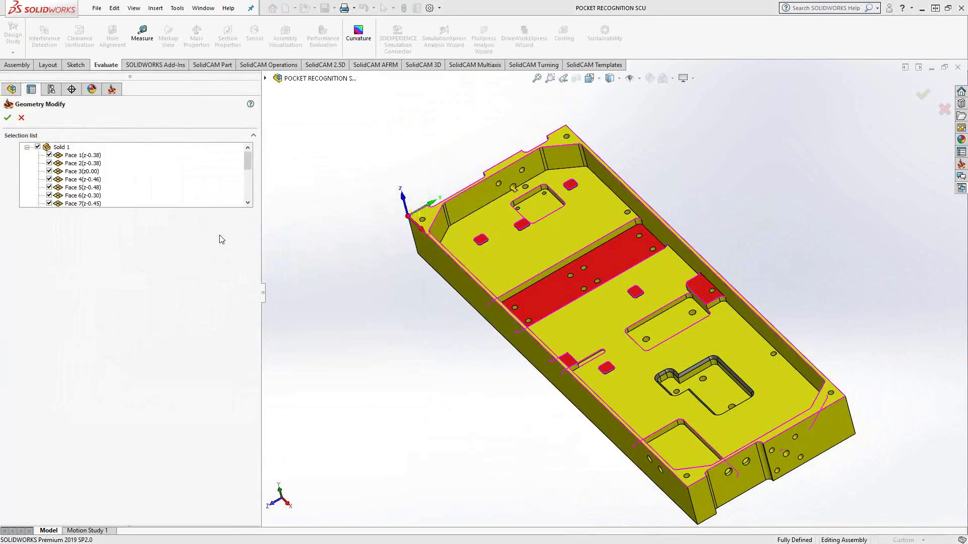
left_click(22, 118)
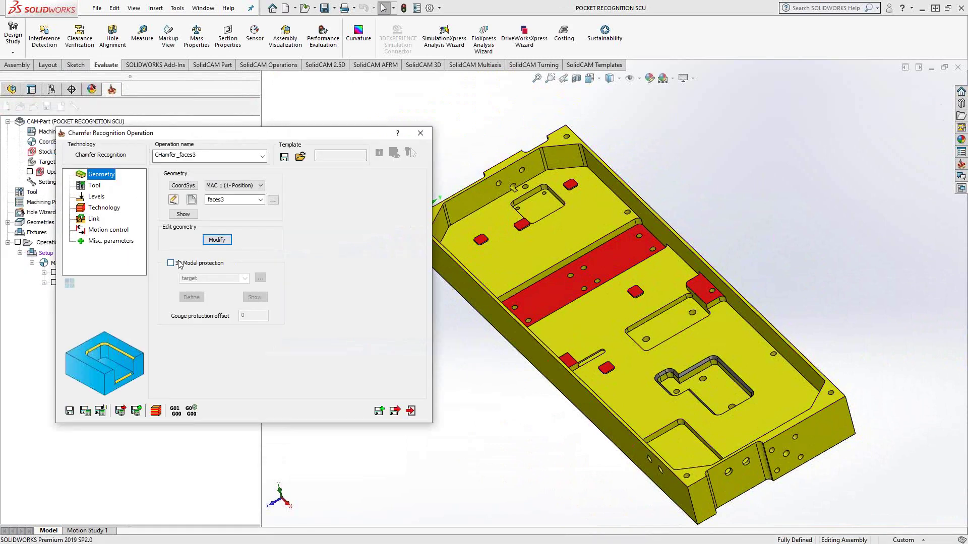
Enable 3D model gouge protection and assign a new 0.375 in, 90° chamfer mill as tool 9.
left_click(172, 263)
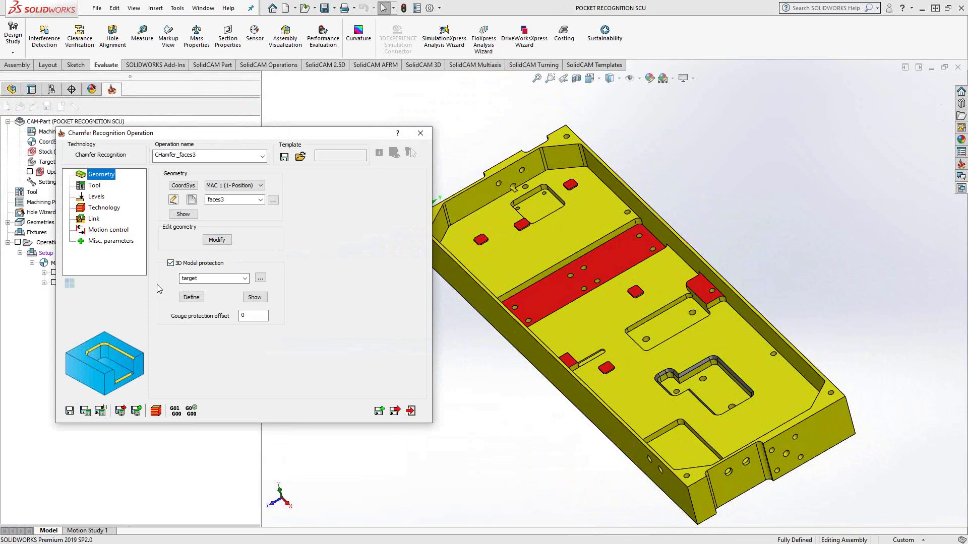
left_click(95, 187)
left_click(217, 329)
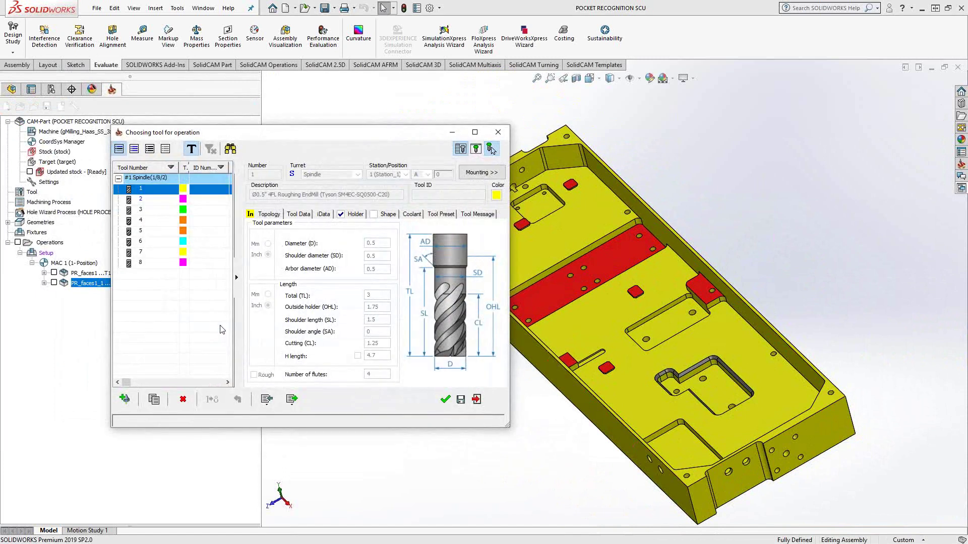
left_click(125, 400)
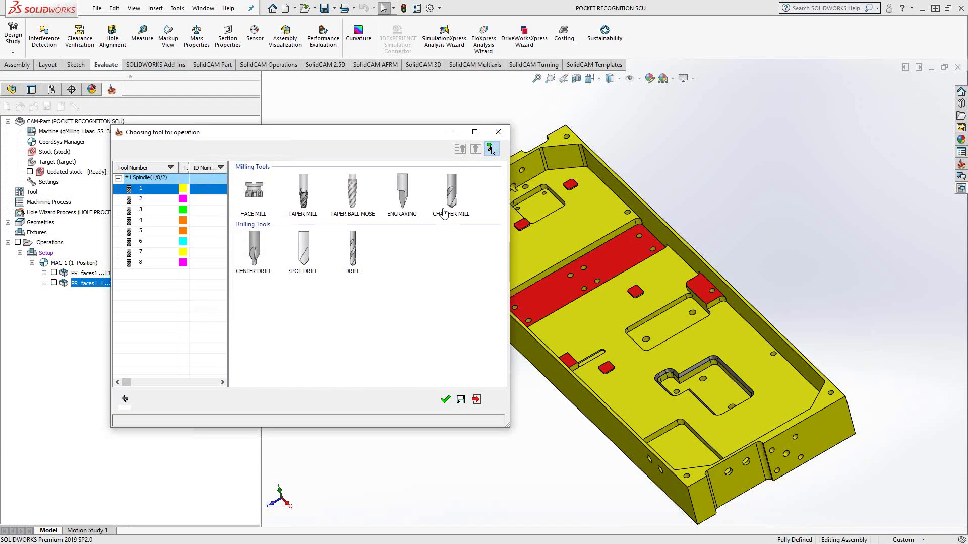
left_click(450, 204)
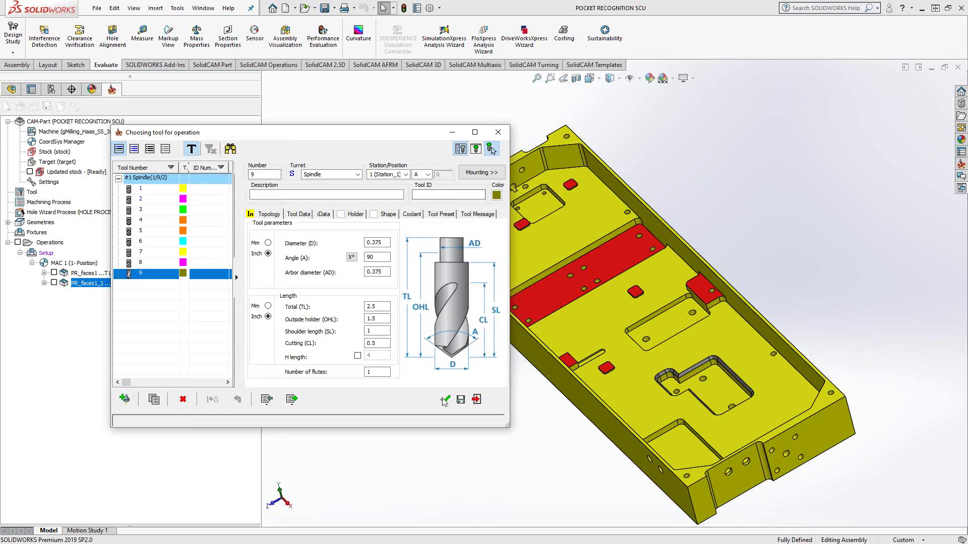
left_click(445, 399)
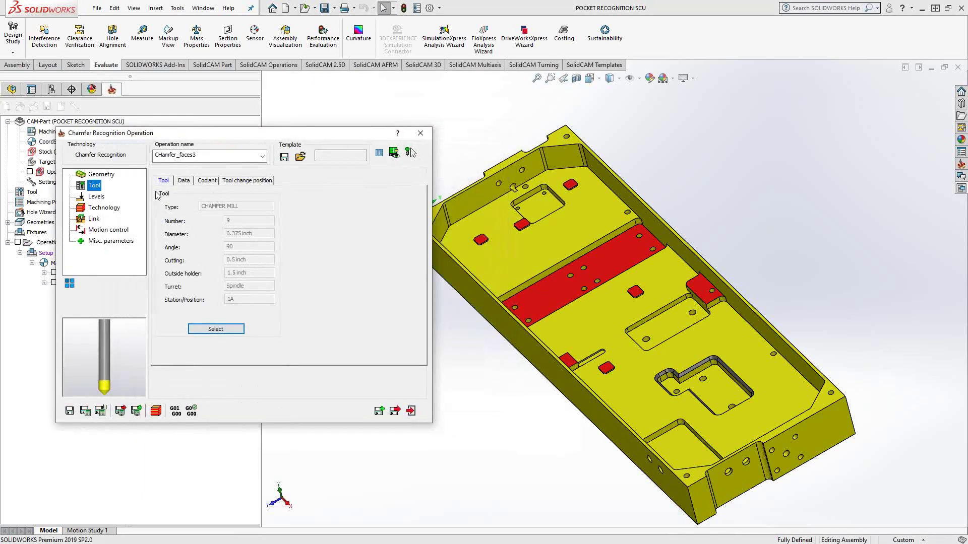
left_click(91, 197)
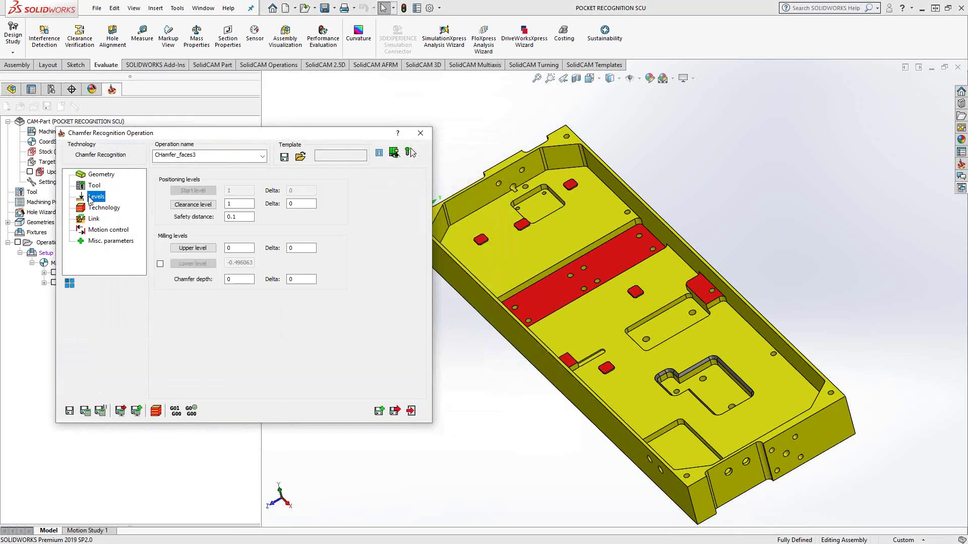
Set the upper level at the part's top face and the chamfer depth to .005.
left_click(204, 247)
scroll(504, 164, "down", 4)
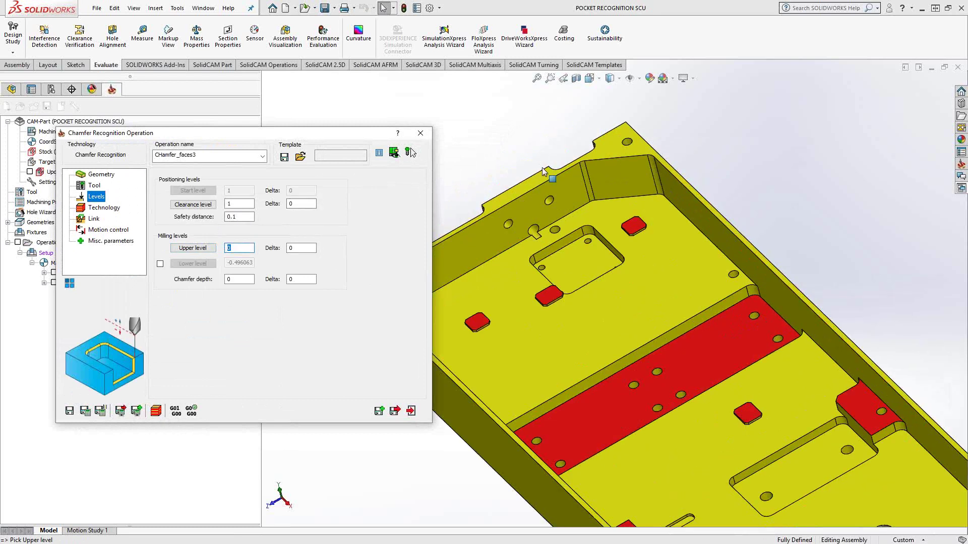
left_click(538, 177)
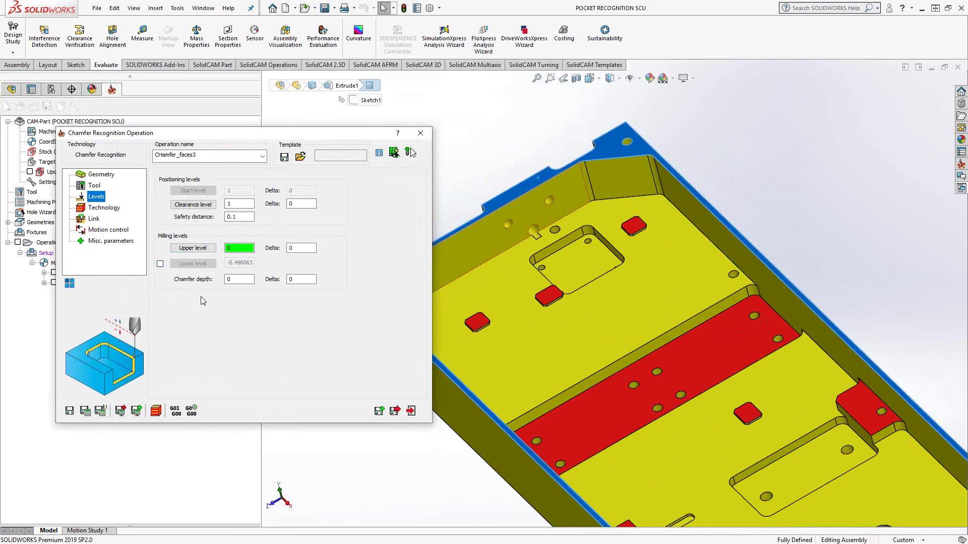
left_click(237, 279)
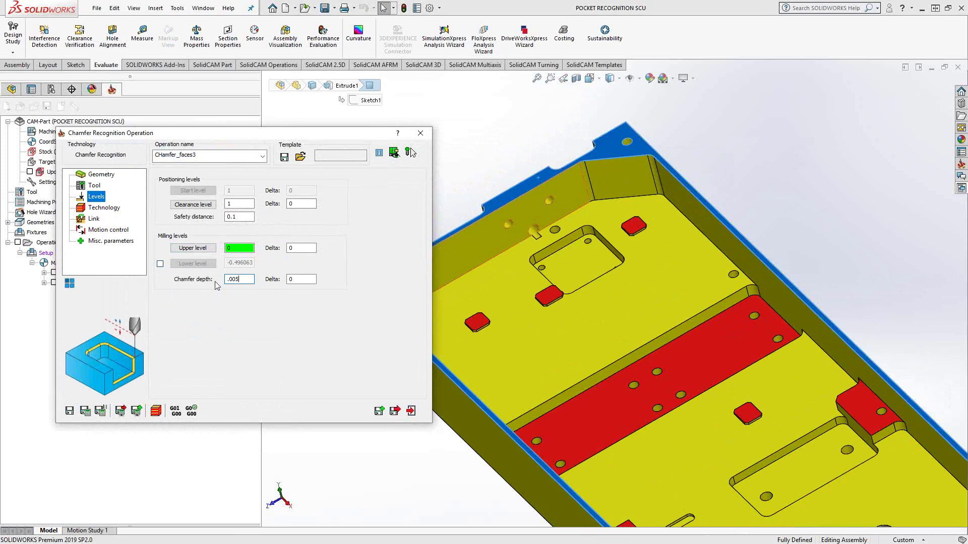
left_click(104, 209)
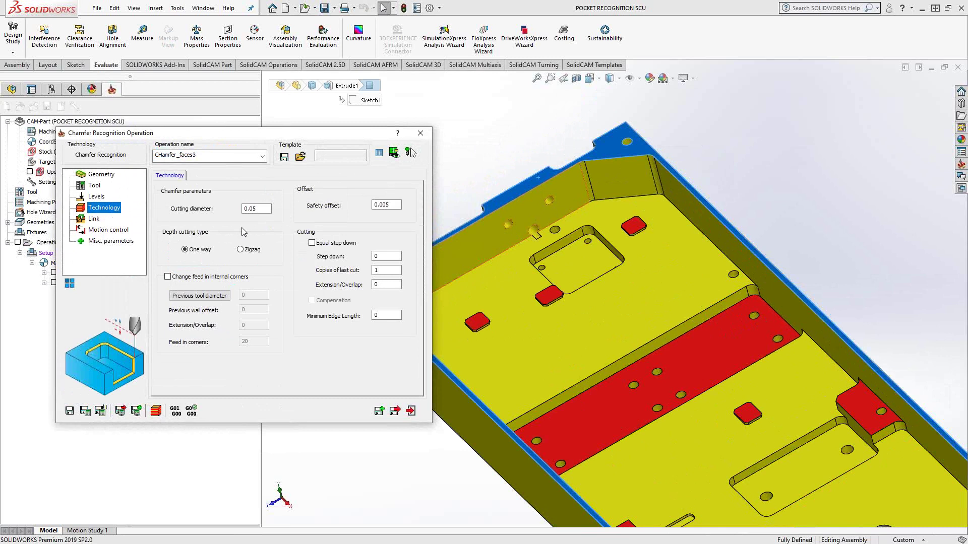
Keep the 0.05 cutting diameter and 0.005 safety offset on the Technology page.
double_click(244, 209)
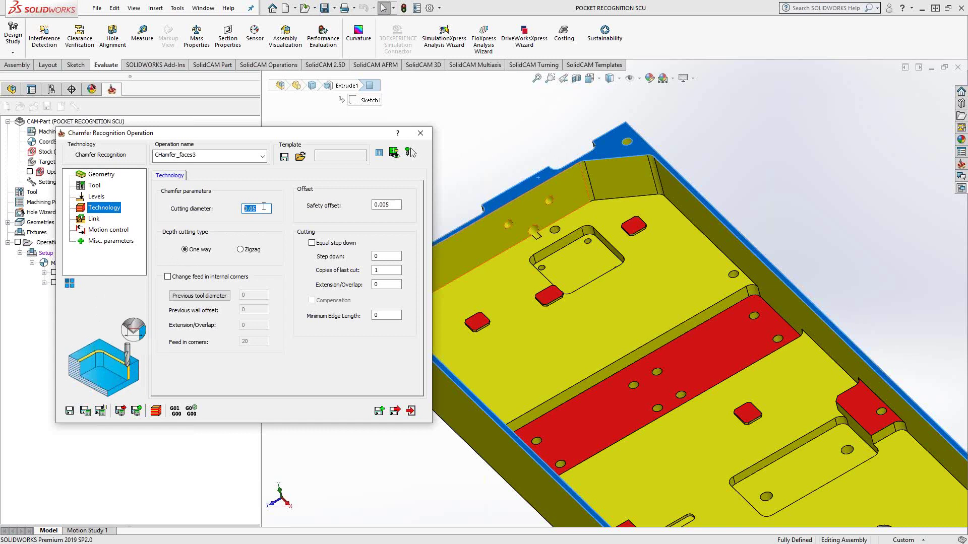
key("Tab")
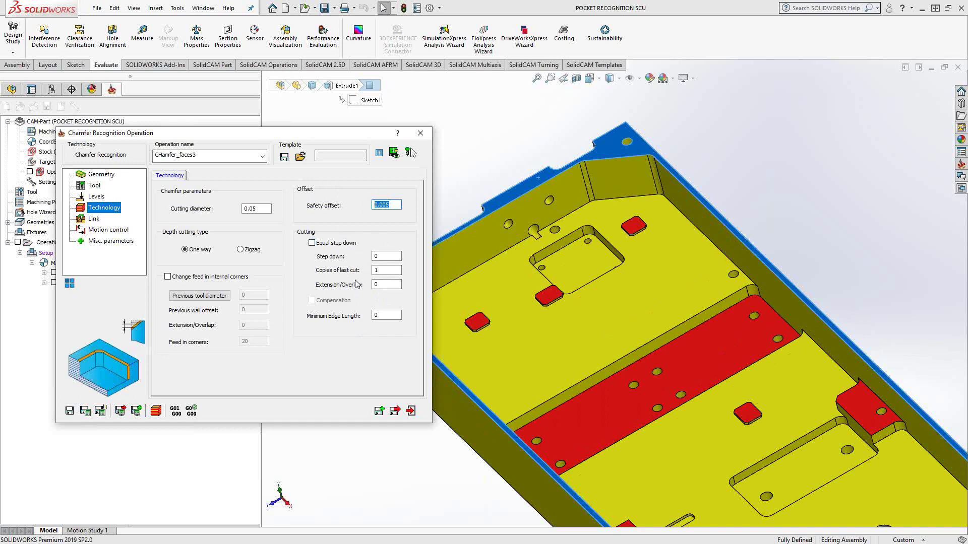
Set a Normal lead-in with lead-out same as lead-in, then save and calculate.
left_click(94, 220)
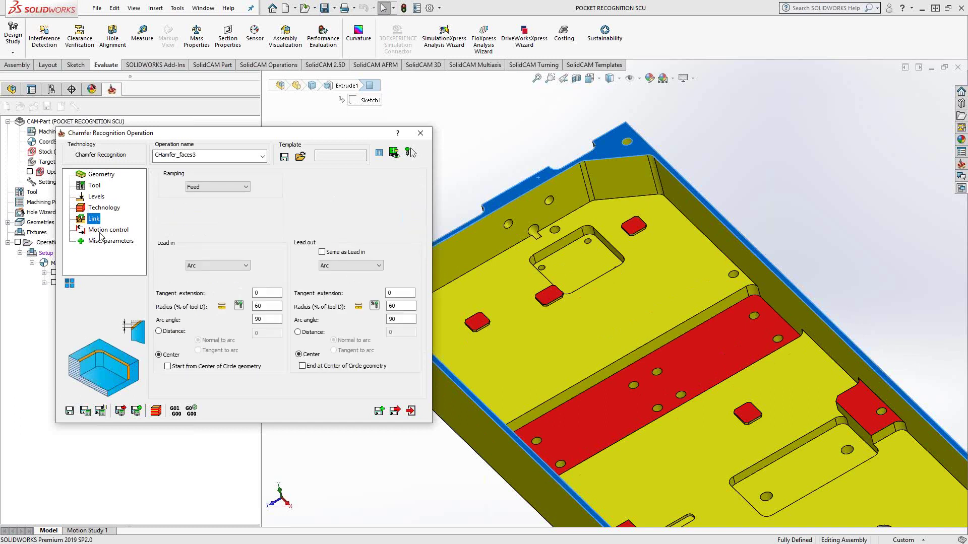
left_click(237, 267)
left_click(217, 282)
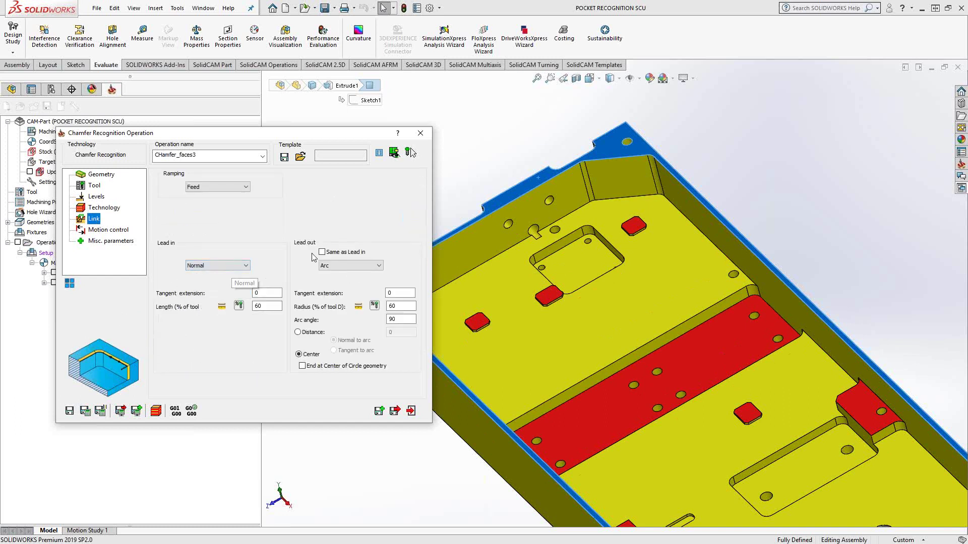
left_click(323, 253)
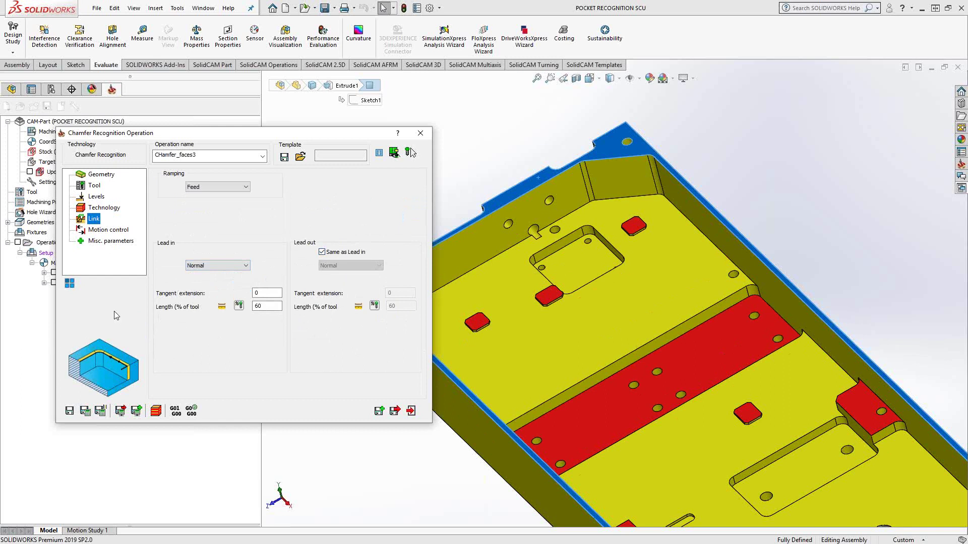
left_click(85, 411)
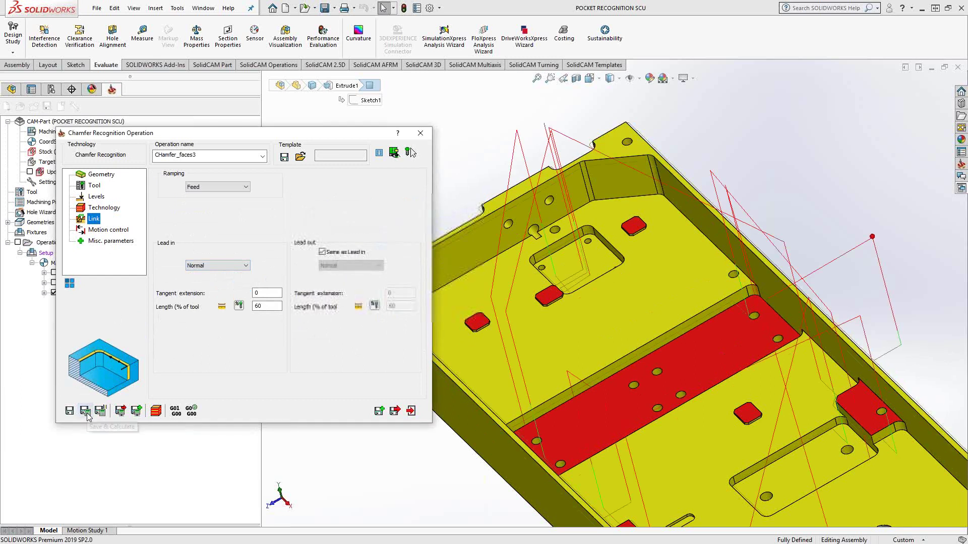
Orbit and zoom around the pocket and red pad to inspect the chamfer toolpath.
middle_click_drag(547, 354, 561, 316)
scroll(561, 316, "up", 5)
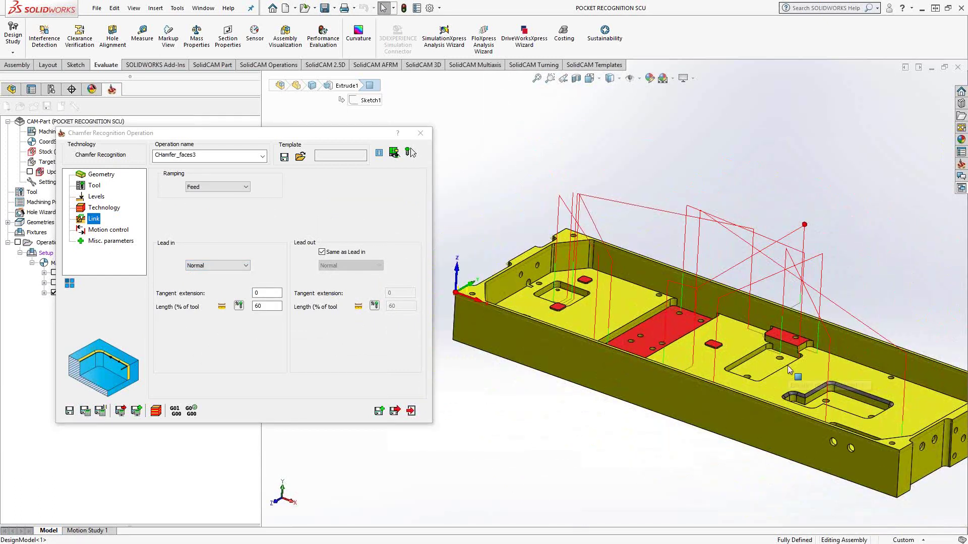
scroll(789, 371, "down", 6)
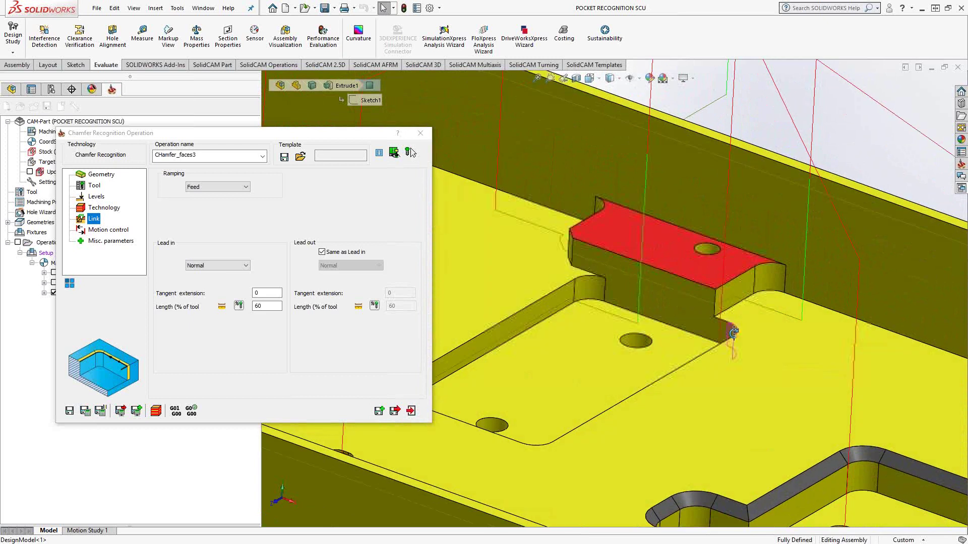
middle_click_drag(734, 332, 752, 374)
scroll(748, 371, "down", 4)
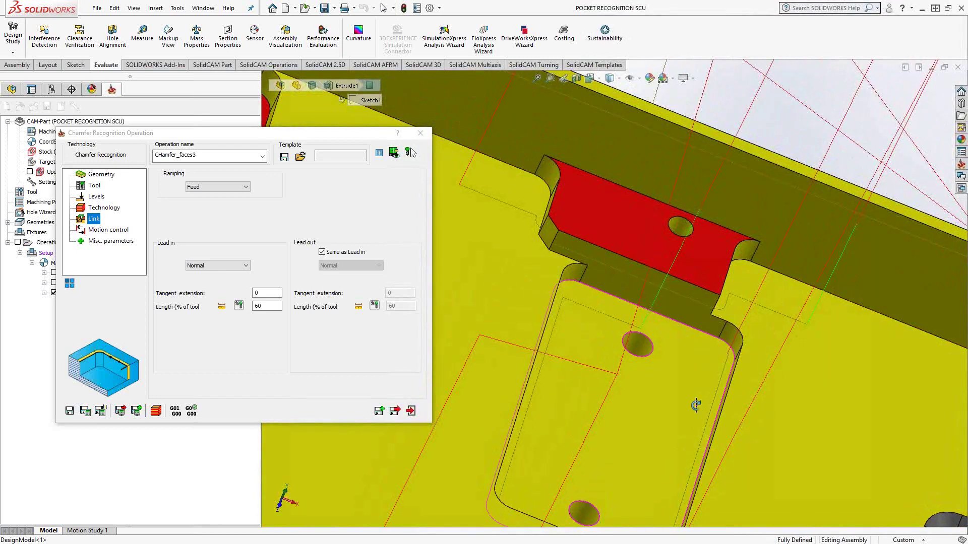
scroll(695, 405, "up", 6)
scroll(689, 367, "down", 2)
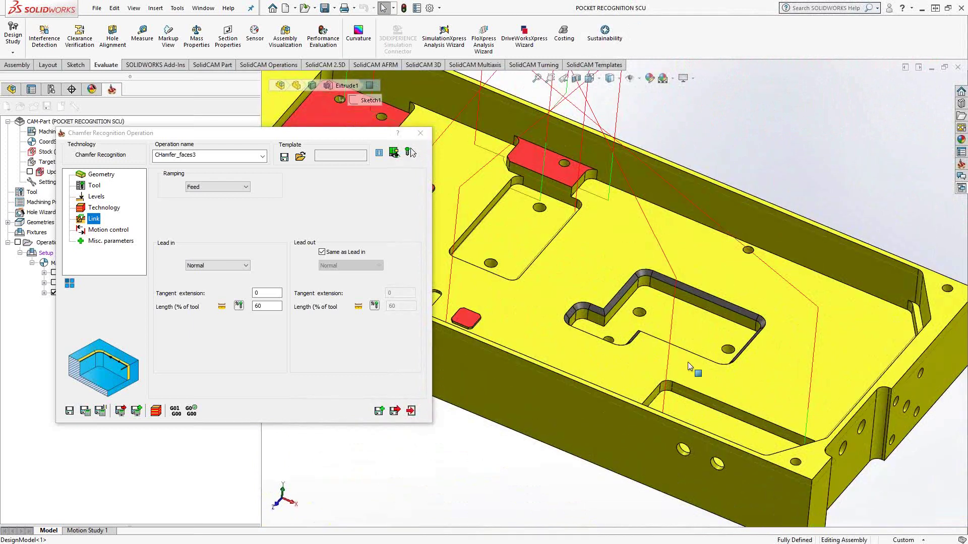
scroll(688, 362, "down", 4)
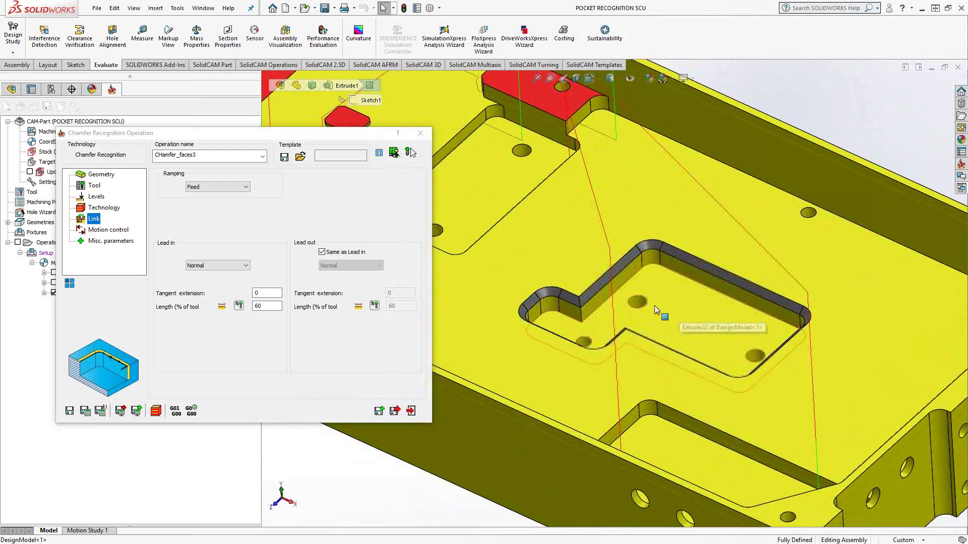
scroll(655, 307, "up", 5)
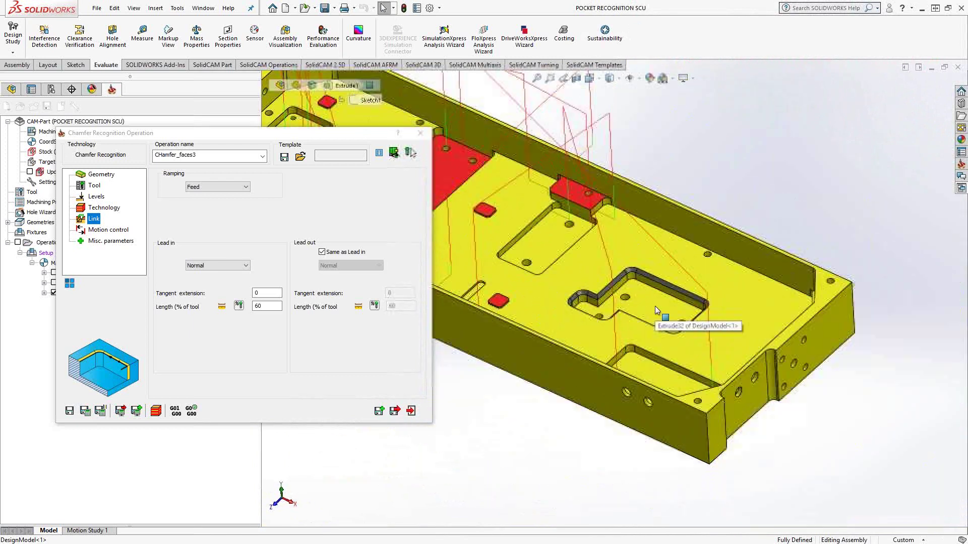
middle_click_drag(655, 307, 649, 203)
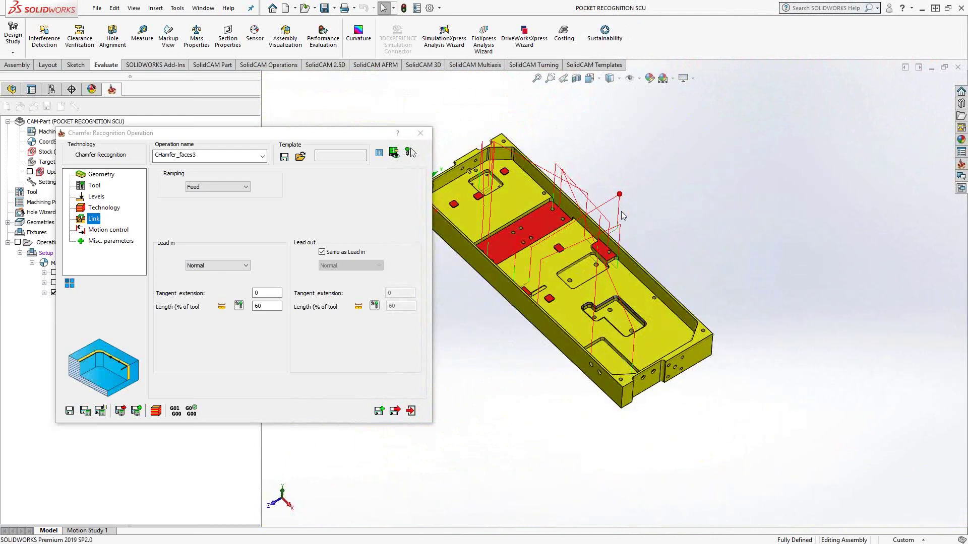